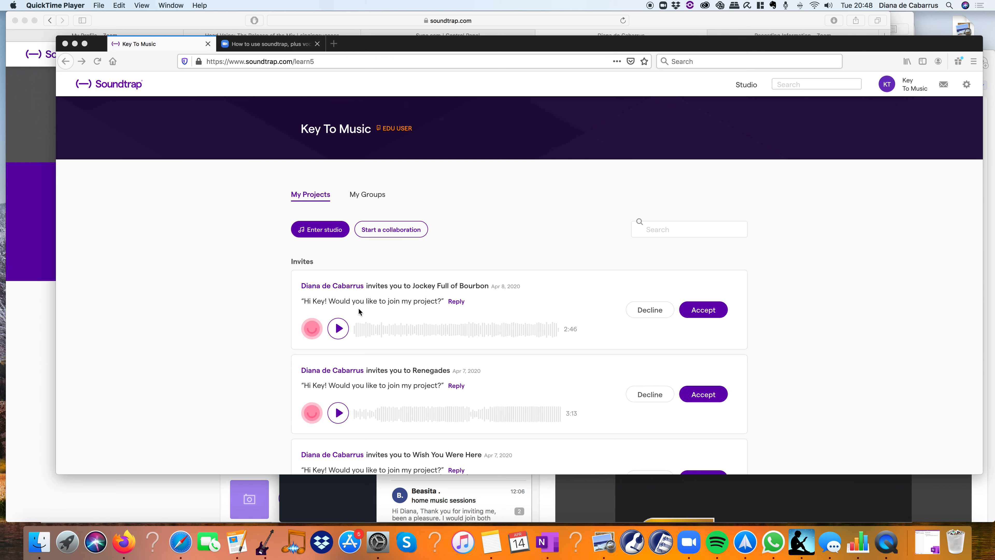
# Step: Look through the project list and open the Renegades (copy) project in the studio
pyautogui.scroll(-1, 560, 240)
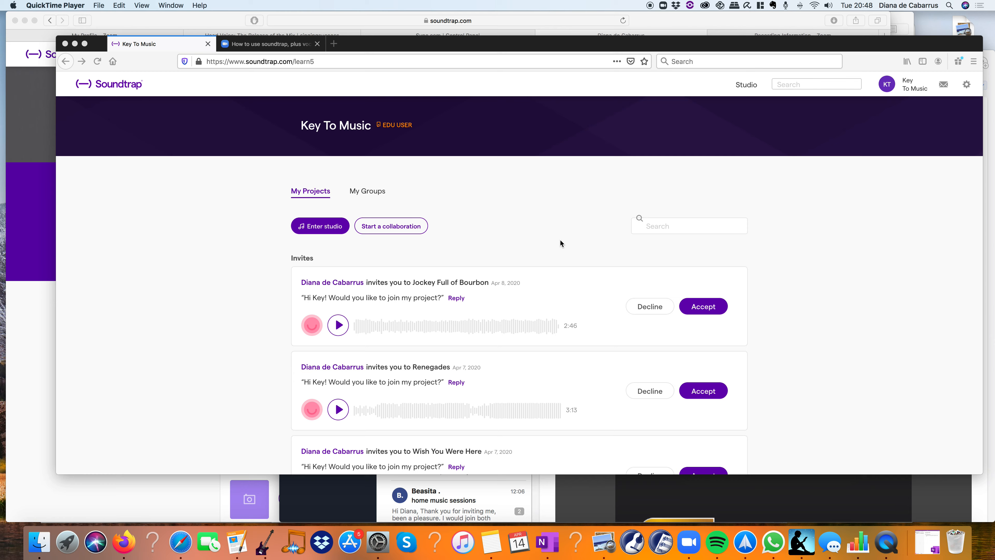
pyautogui.scroll(-6, 560, 239)
pyautogui.scroll(4, 367, 387)
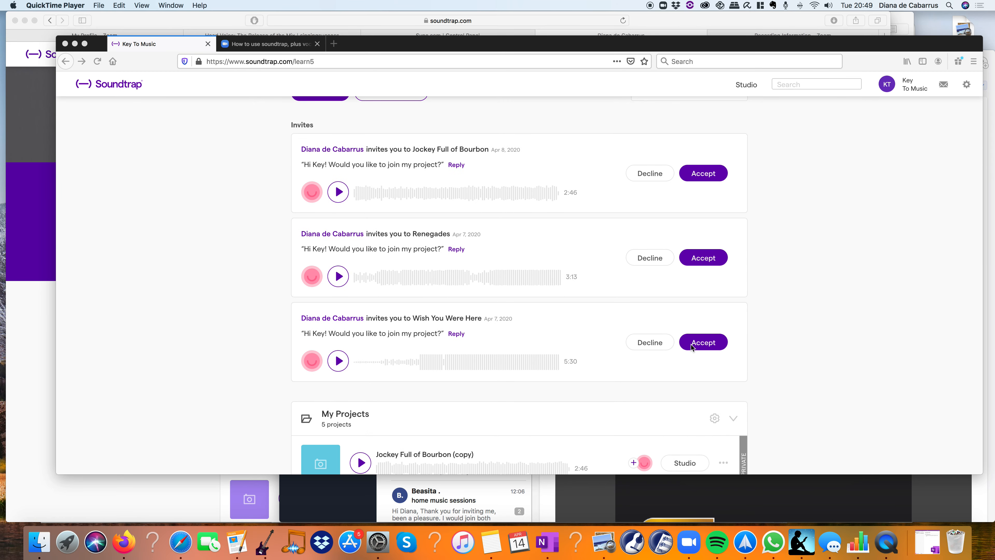
pyautogui.scroll(-5, 691, 344)
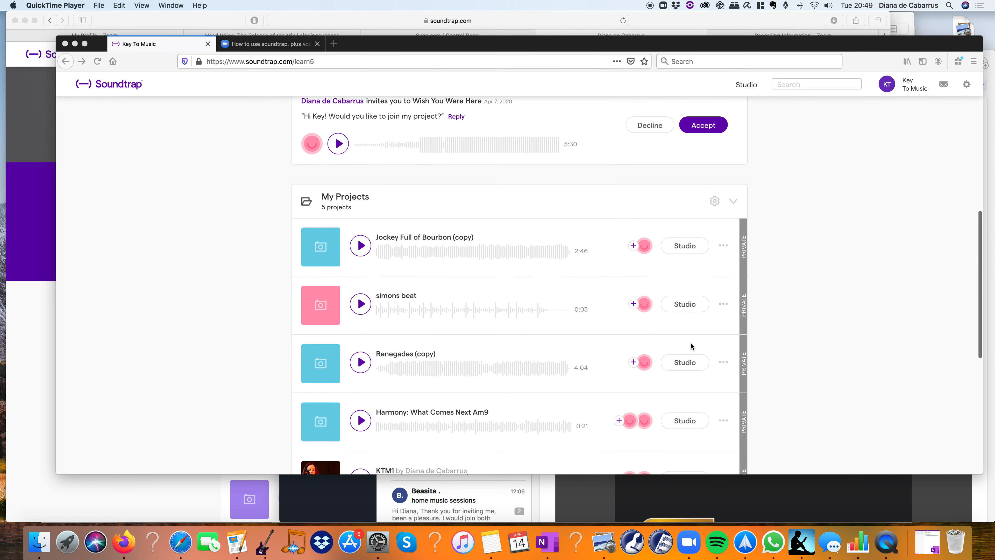
pyautogui.scroll(-2, 691, 343)
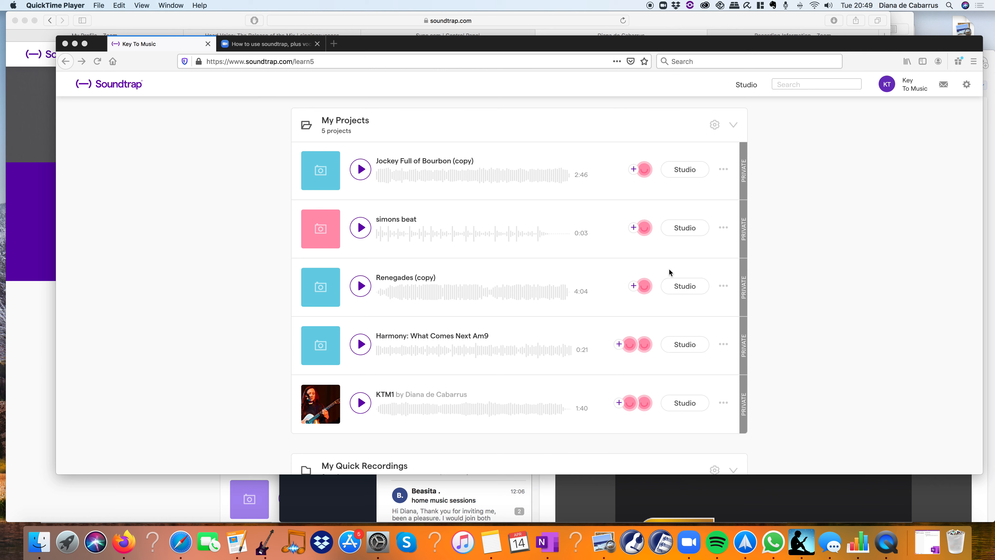
pyautogui.click(646, 292)
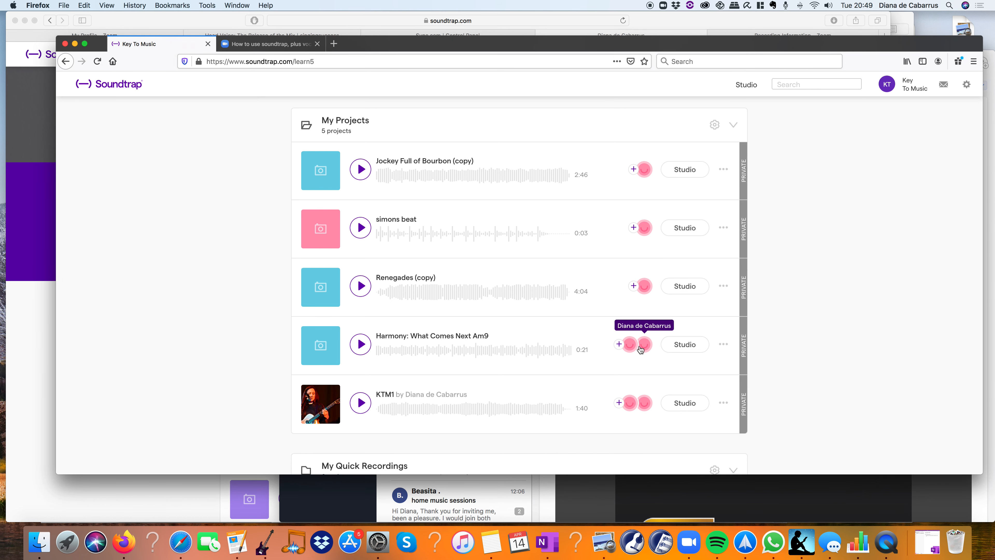
pyautogui.click(685, 291)
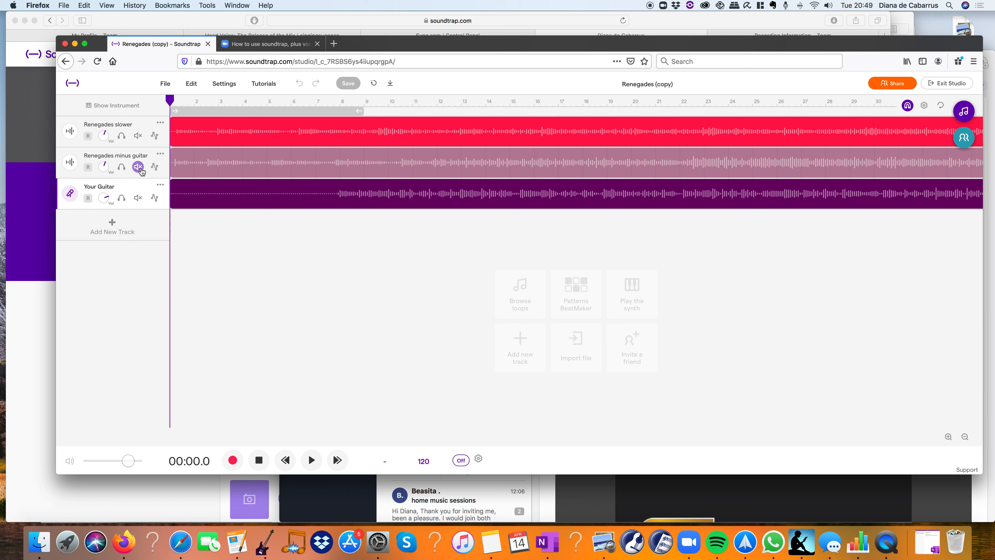
# Step: Mute the Your Guitar track and listen to Renegades slower from the start and from about 00:26.5
pyautogui.click(138, 198)
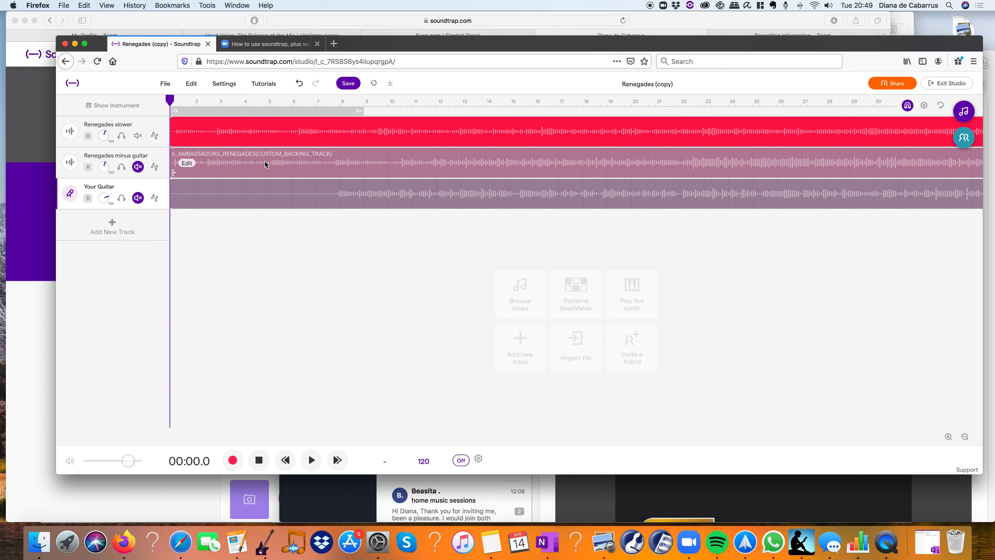
pyautogui.press('space')
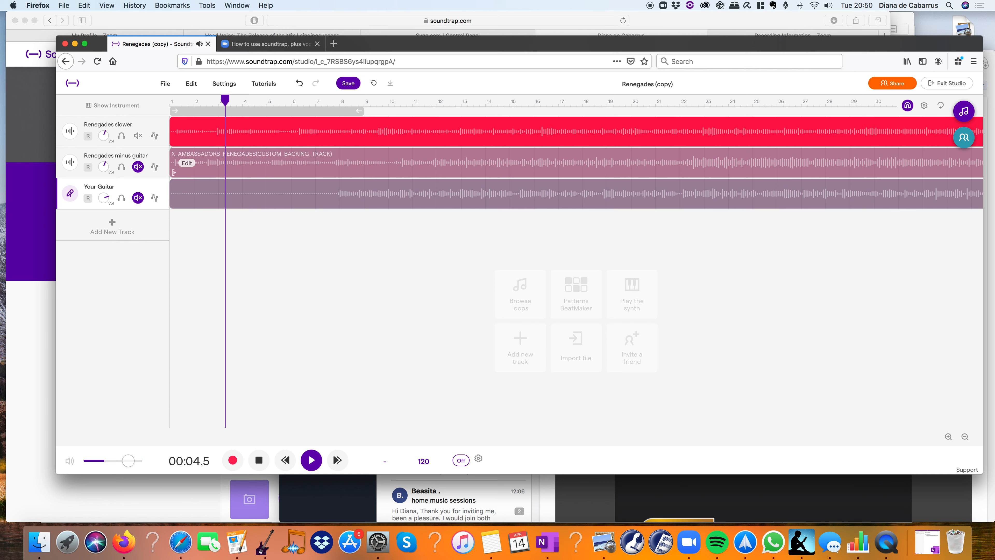
pyautogui.press('space')
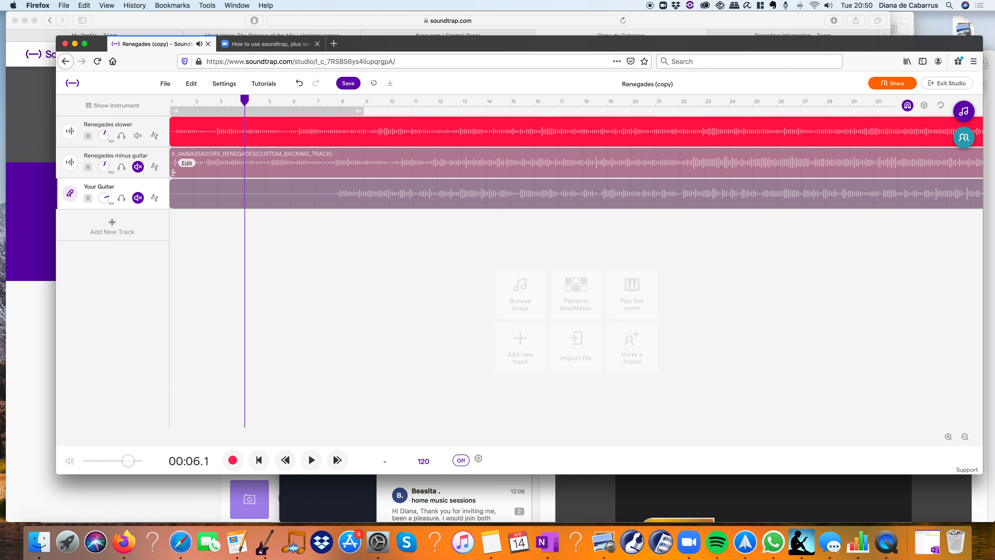
pyautogui.click(490, 117)
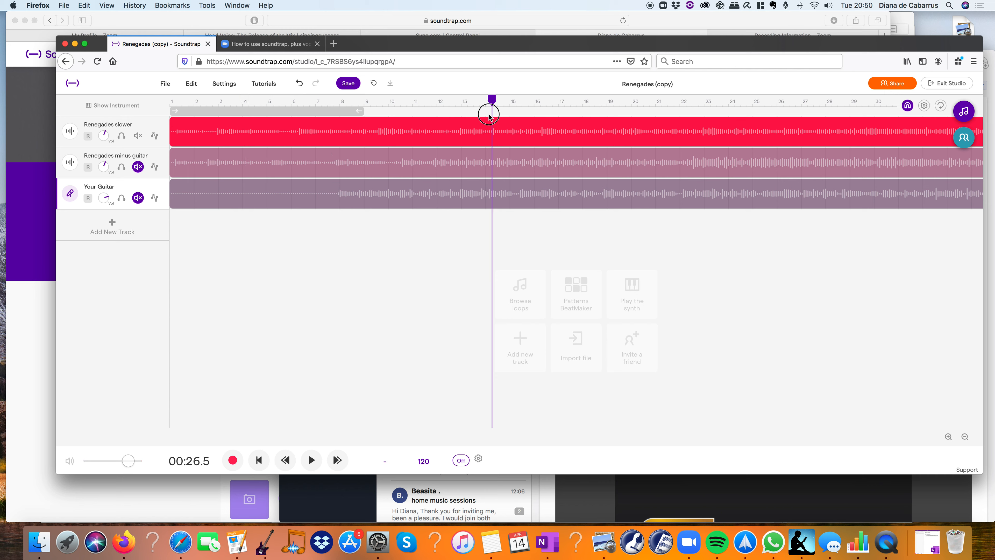
pyautogui.press('space')
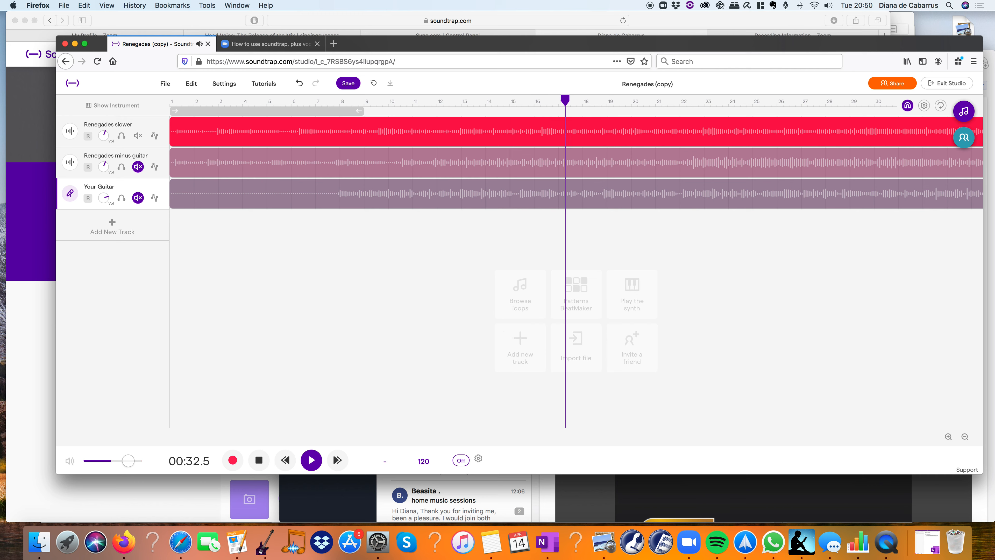
pyautogui.press('space')
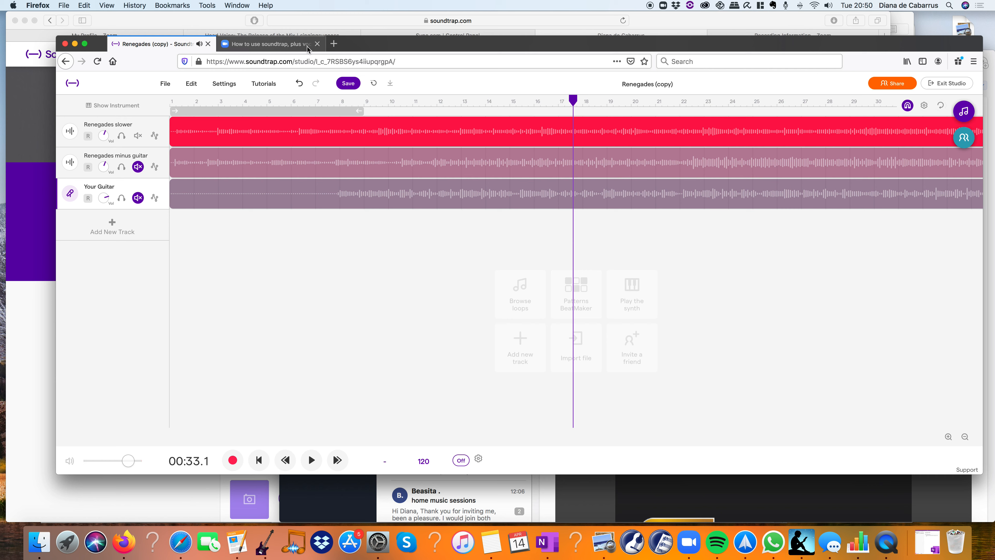
# Step: Mute Renegades slower, unmute Renegades minus guitar, and play a few seconds of the backing track
pyautogui.click(138, 136)
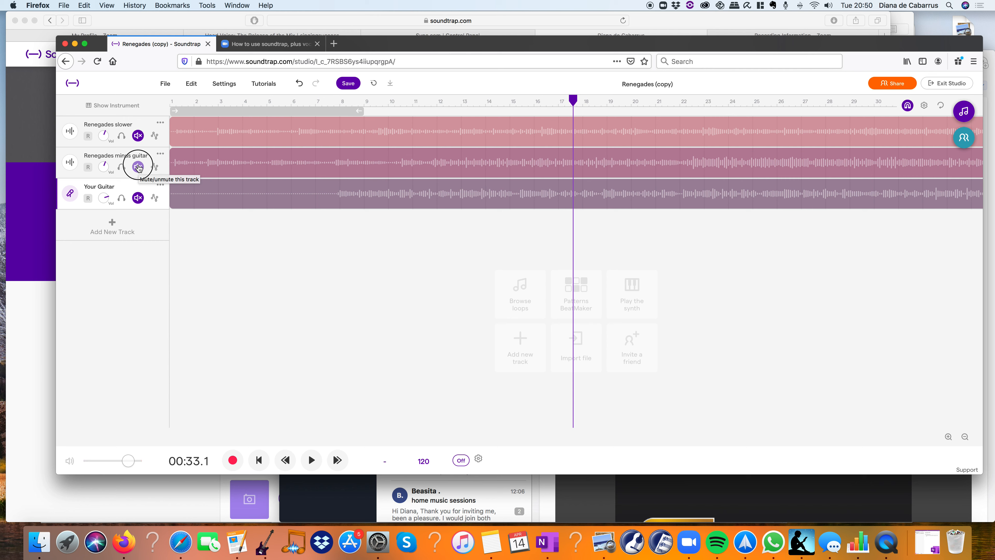
pyautogui.click(139, 168)
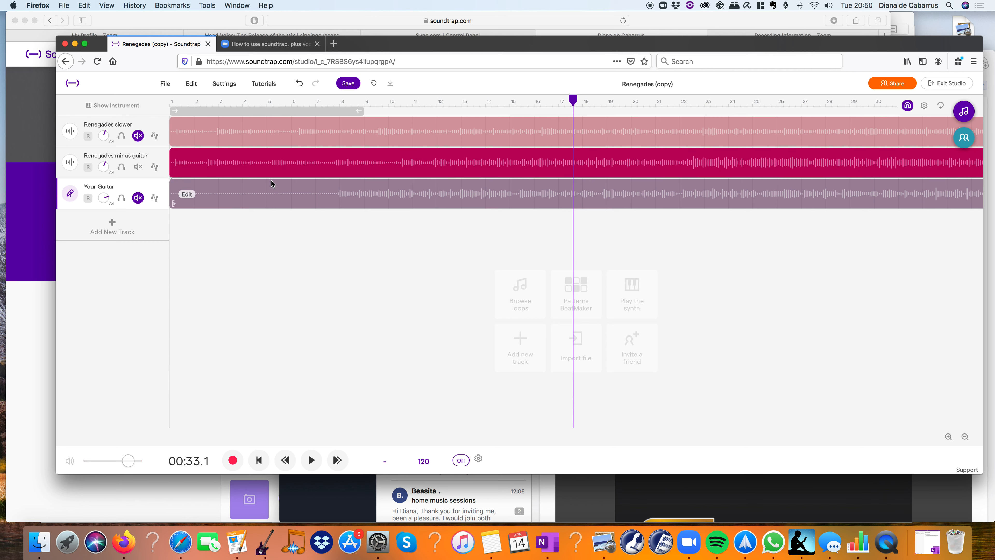
pyautogui.press('space')
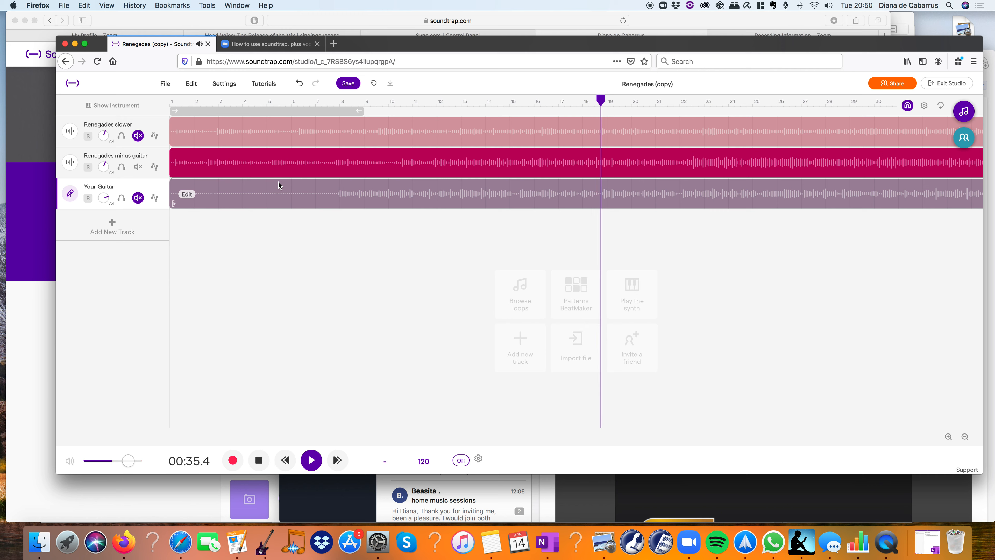
pyautogui.press('space')
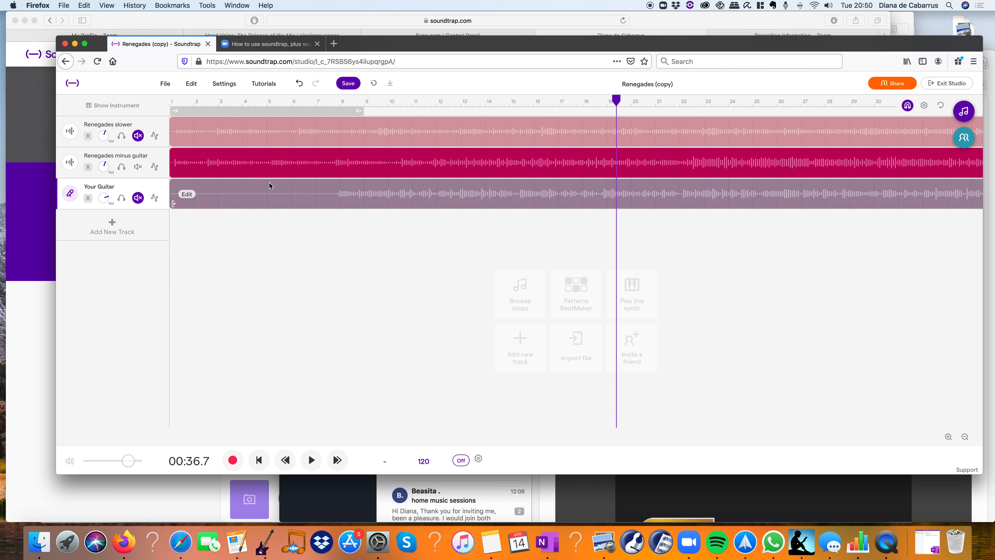
# Step: Add a new Voice & microphones track and allow the site to use the Internal Microphone
pyautogui.moveTo(270, 178)
pyautogui.click(114, 228)
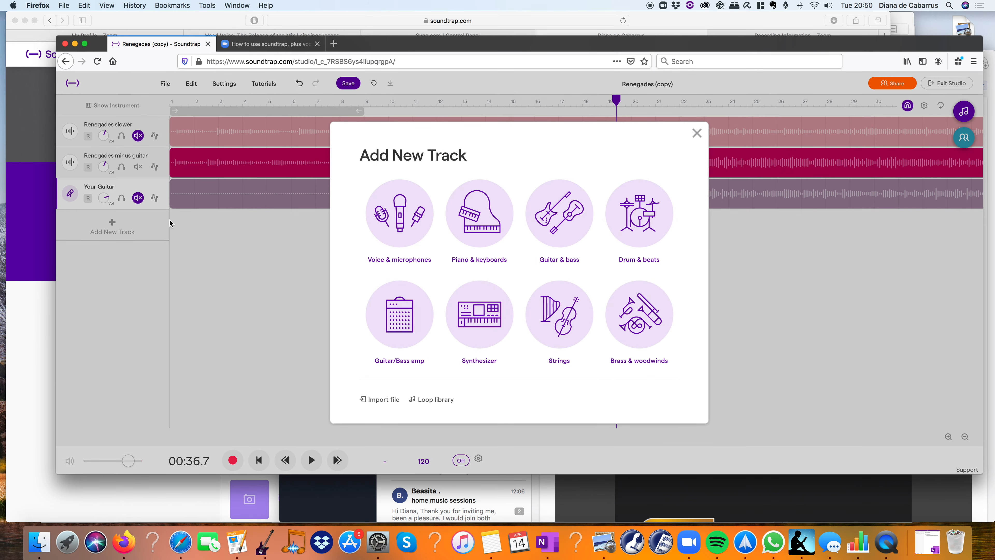
pyautogui.click(390, 207)
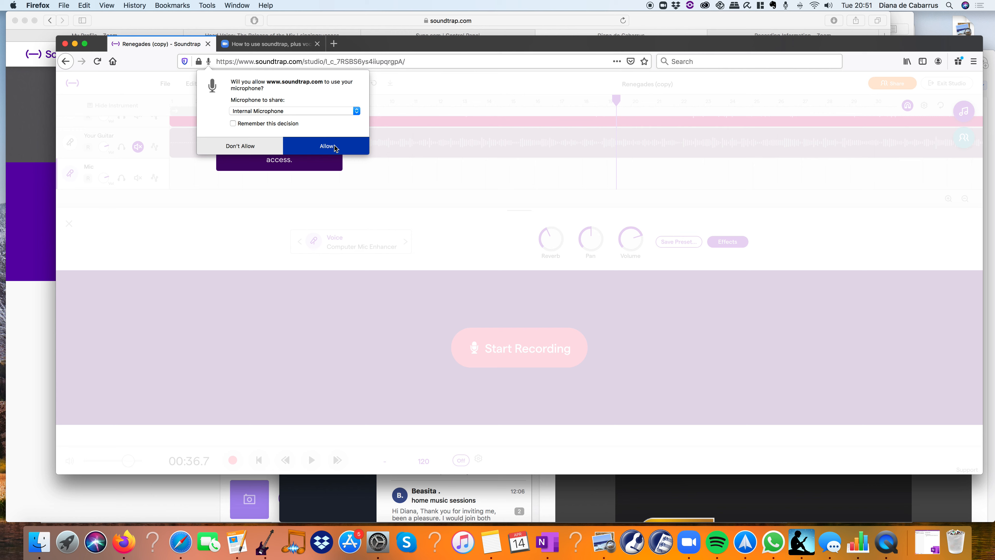
pyautogui.click(328, 112)
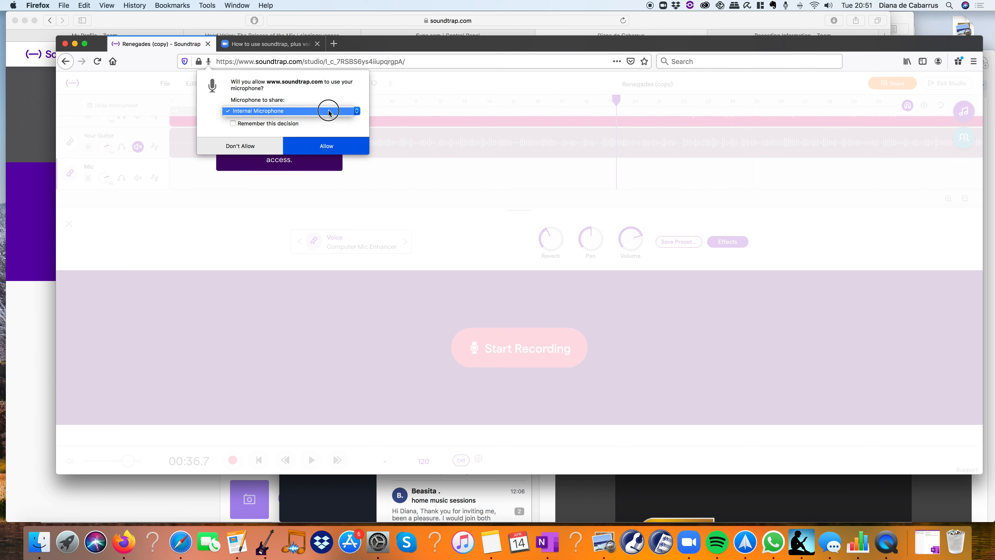
pyautogui.click(326, 146)
pyautogui.click(326, 146)
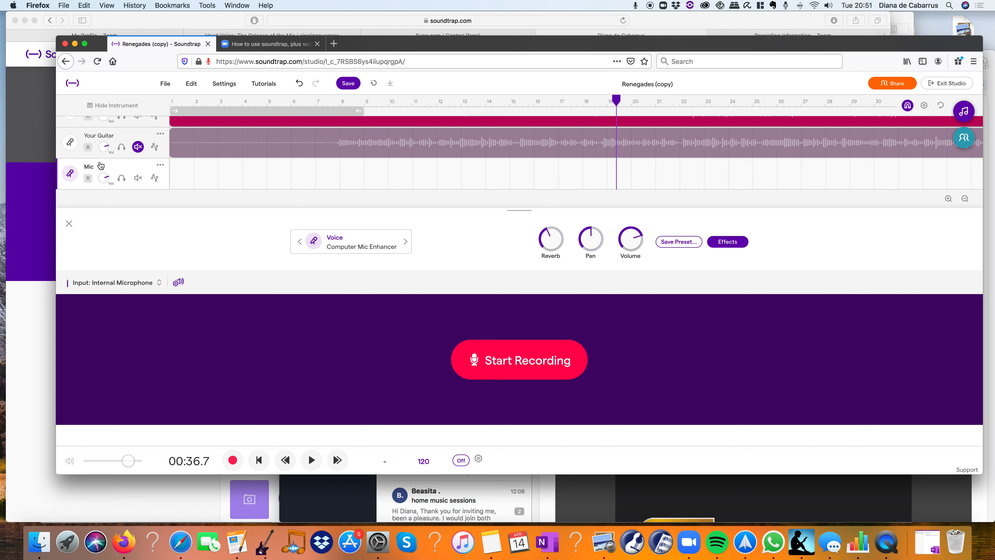
# Step: Rename the new Mic track to "Take 1 guitar 9 April 2020"
pyautogui.rightClick(158, 169)
pyautogui.click(180, 183)
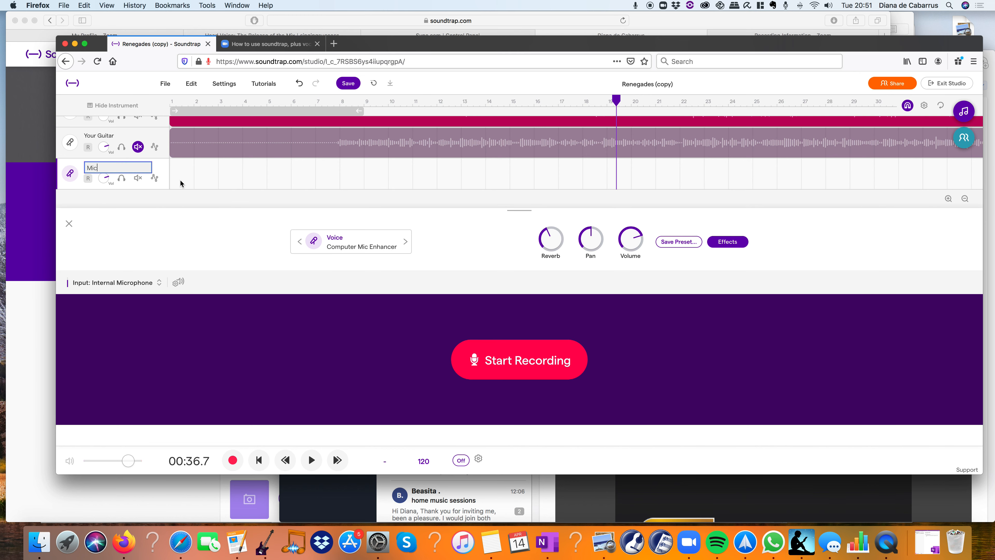
pyautogui.press('BackSpace')
pyautogui.press('BackSpace')
pyautogui.press('BackSpace')
pyautogui.write('Take 1 guita')
pyautogui.write('r k')
pyautogui.press('BackSpace')
pyautogui.write('9 April 2020')
pyautogui.press('Return')
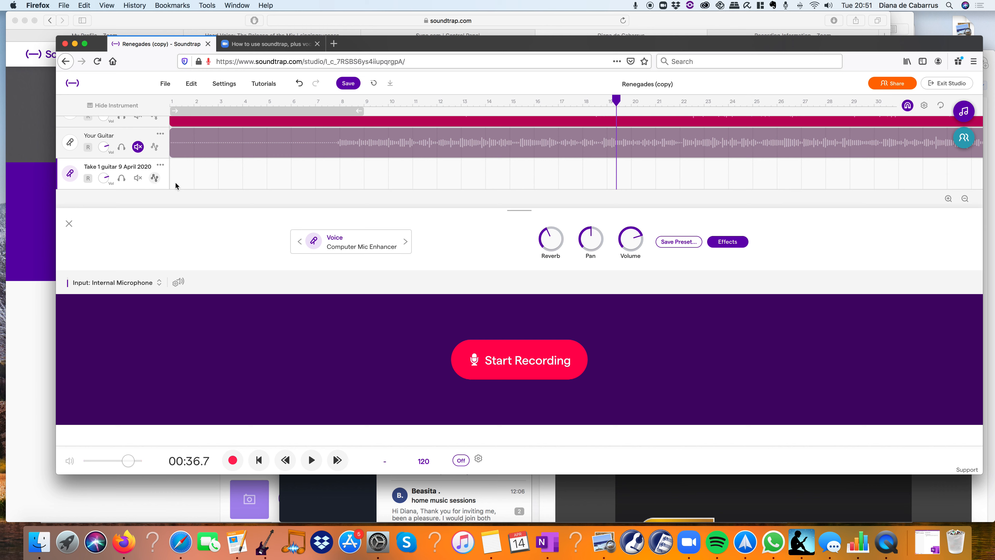
# Step: Record a short trial take on the Take 1 guitar track, declaring that no headphones are used, and undo the recording
pyautogui.click(548, 371)
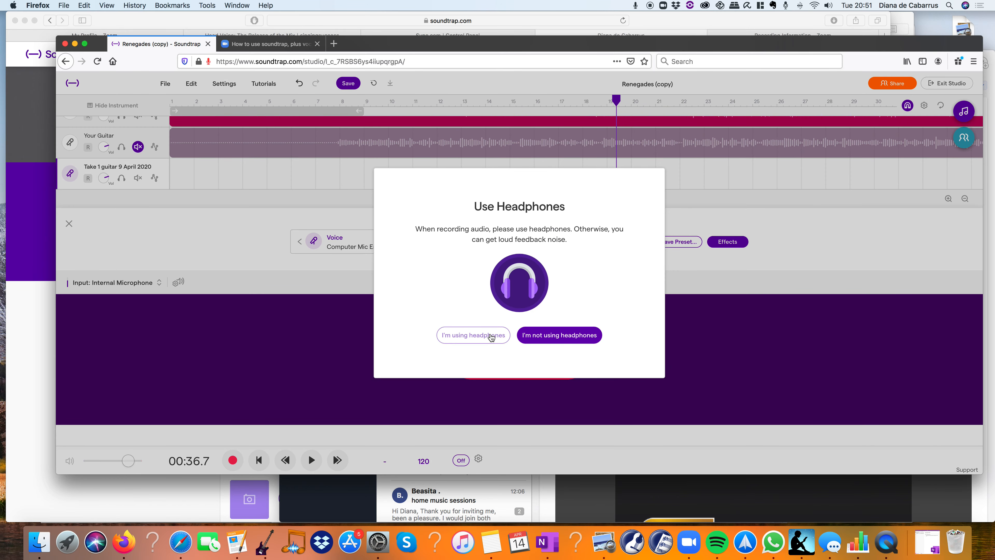
pyautogui.click(519, 337)
pyautogui.click(493, 340)
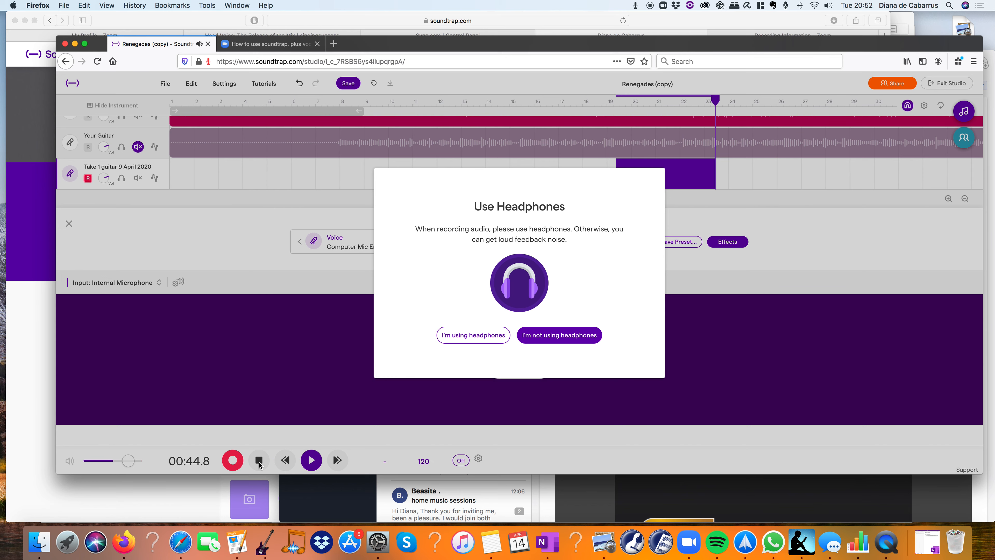
pyautogui.click(548, 337)
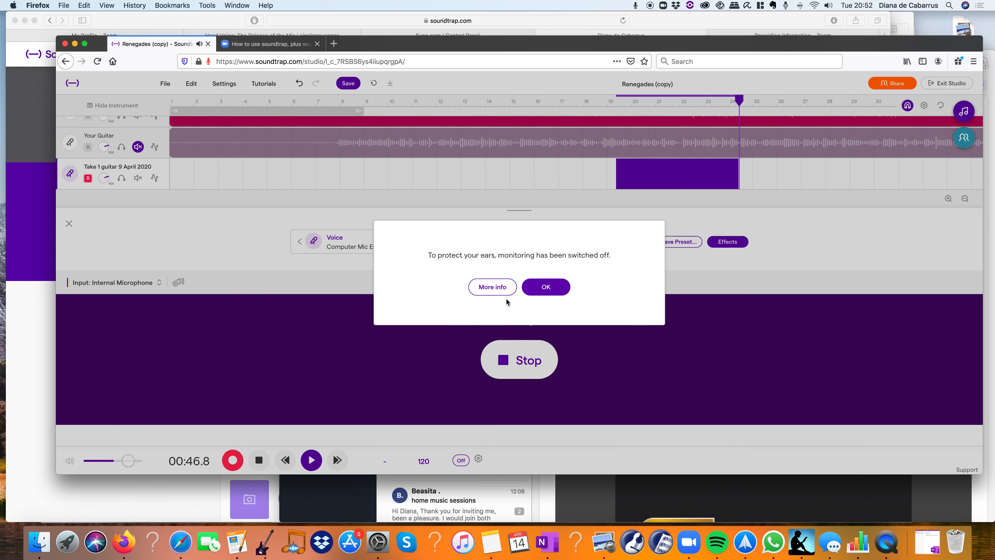
pyautogui.click(549, 287)
pyautogui.click(511, 361)
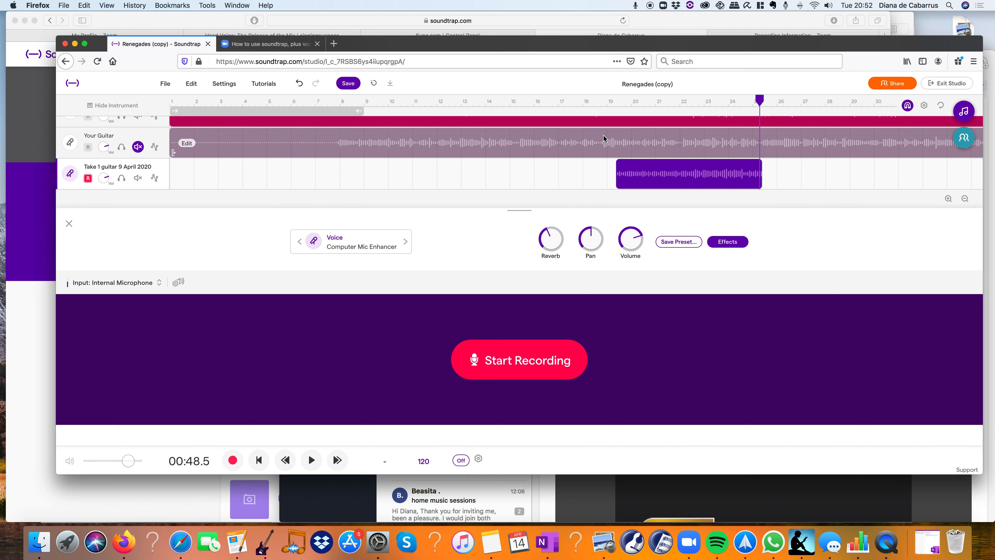
pyautogui.press('super+z')
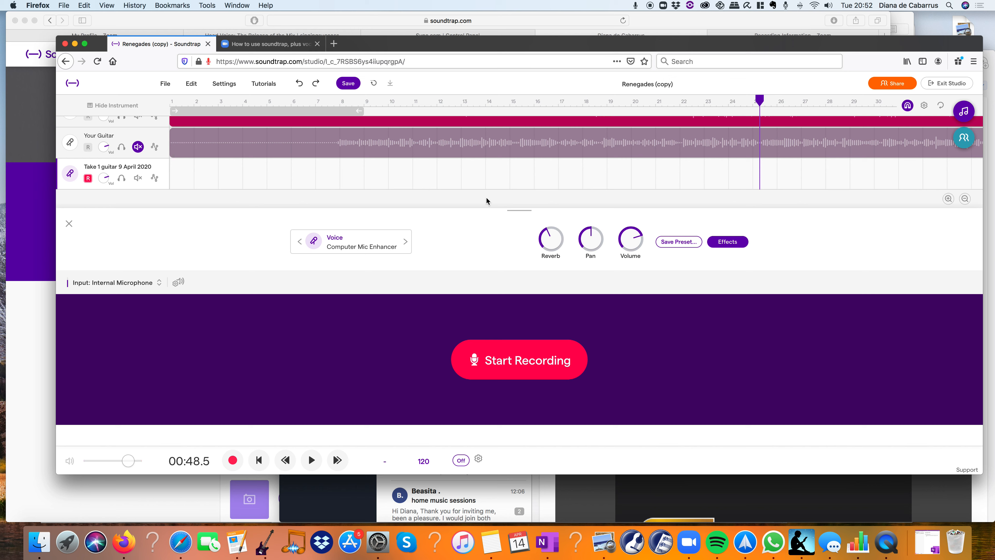
# Step: Close the instrument settings of the Take 1 guitar track to show the full track list
pyautogui.scroll(2, 249, 170)
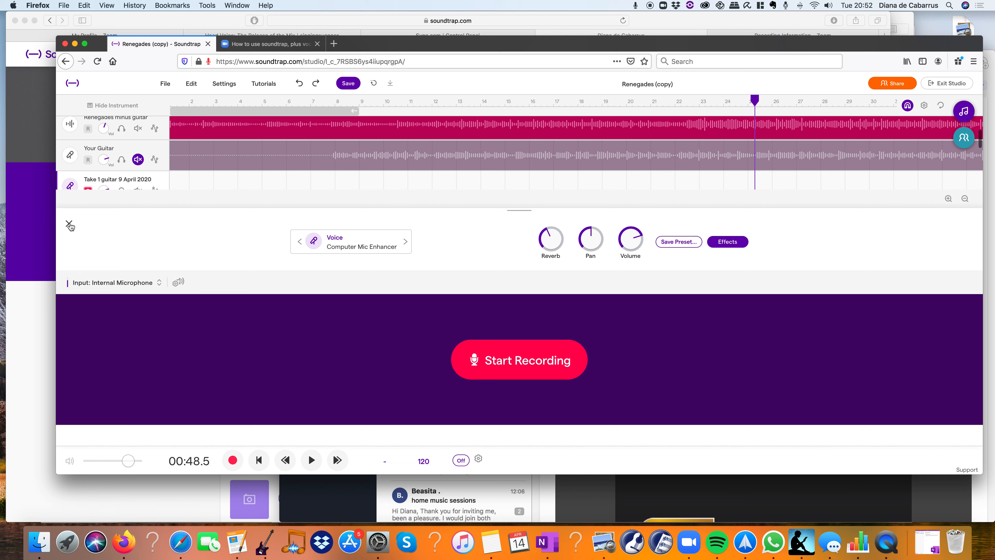
pyautogui.click(423, 461)
pyautogui.click(423, 461)
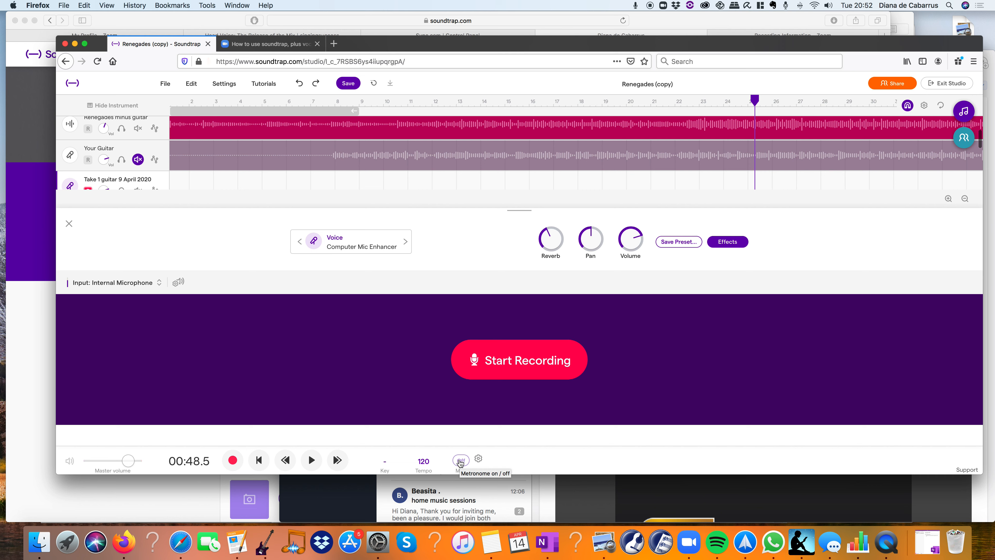
pyautogui.click(69, 224)
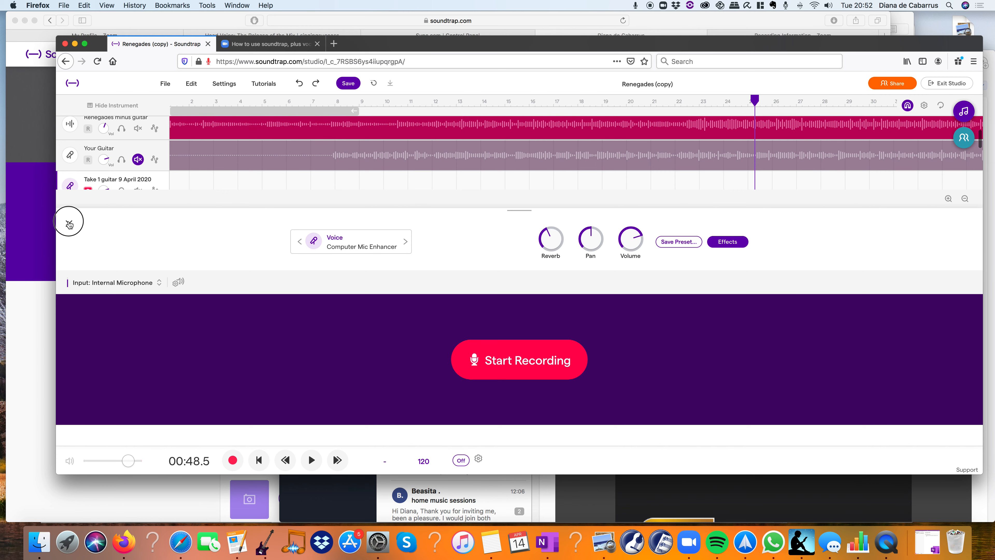
# Step: Turn on looping and extend the end of the loop region to about bar 29
pyautogui.hscroll(1, 338, 176)
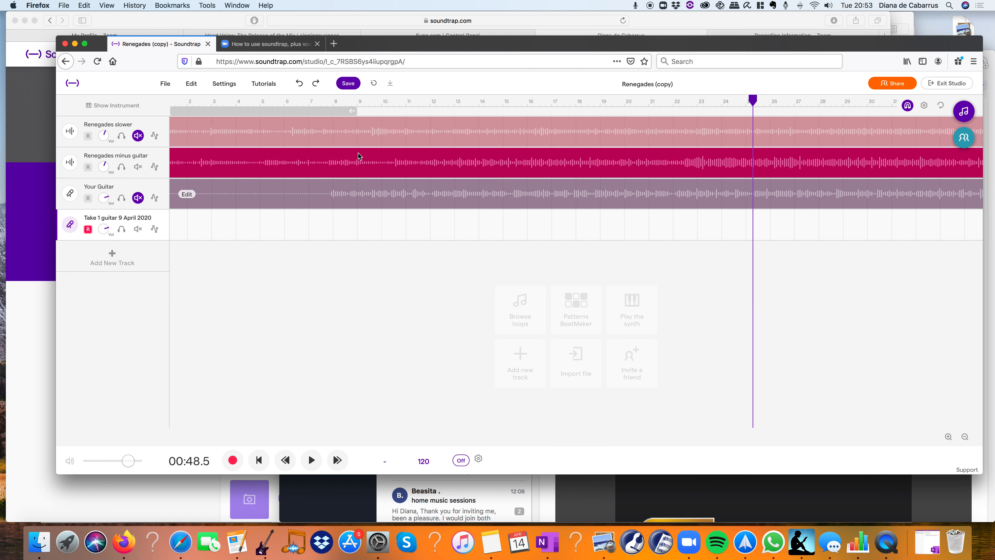
pyautogui.scroll(5, 404, 209)
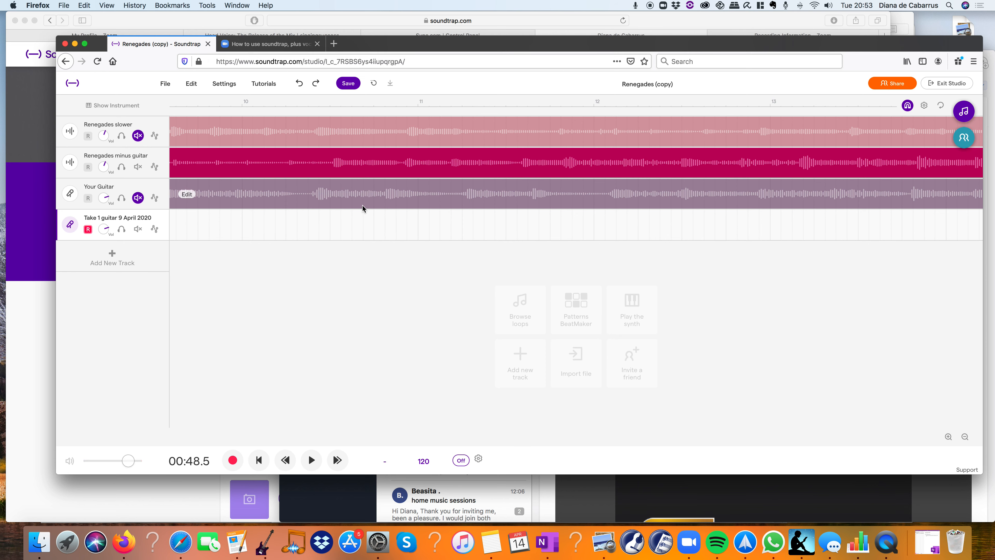
pyautogui.scroll(-10, 363, 206)
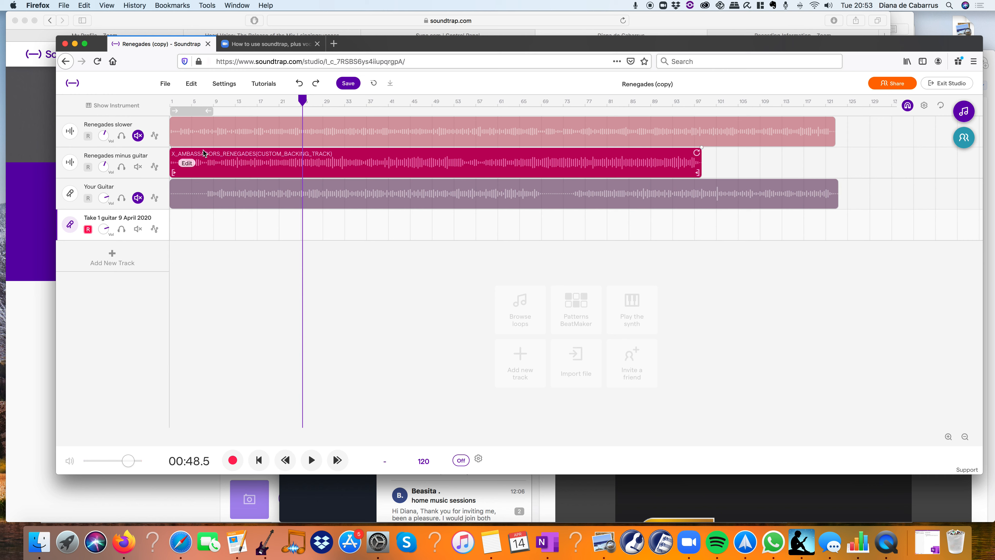
pyautogui.click(195, 112)
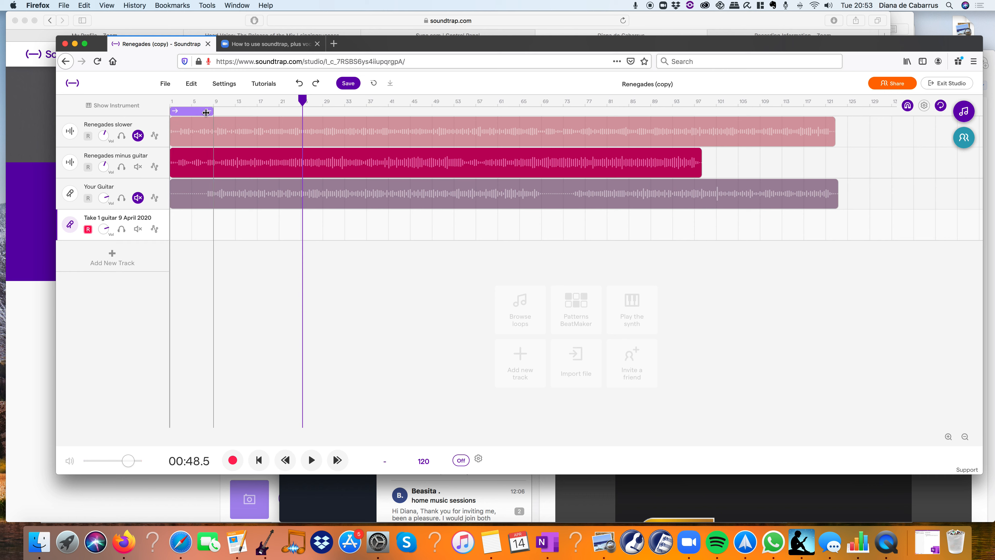
pyautogui.click(212, 110)
pyautogui.moveTo(213, 110); pyautogui.dragTo(324, 112)
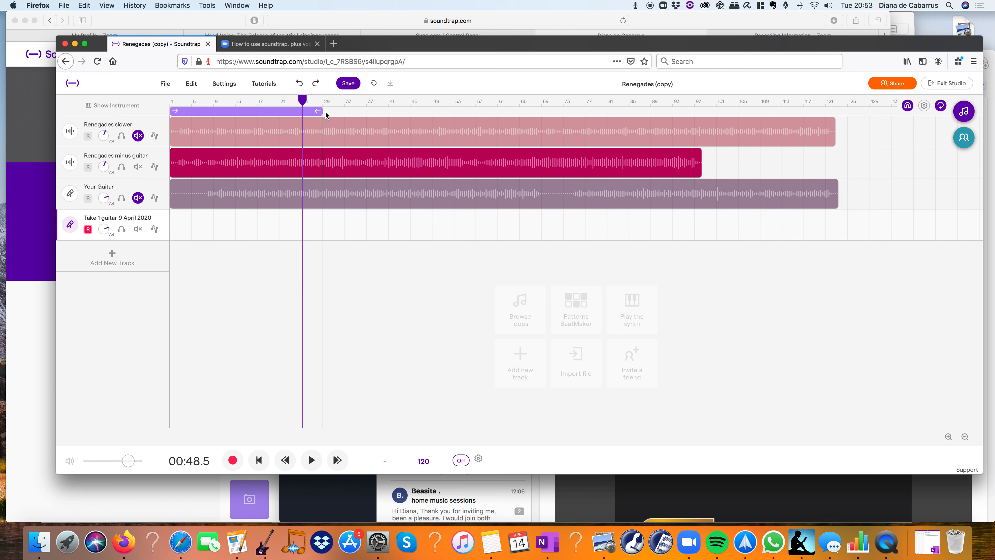
# Step: Reposition the loop region so it starts at about bar 25 and ends at about bar 37, keeping looping on
pyautogui.moveTo(244, 114); pyautogui.dragTo(400, 108)
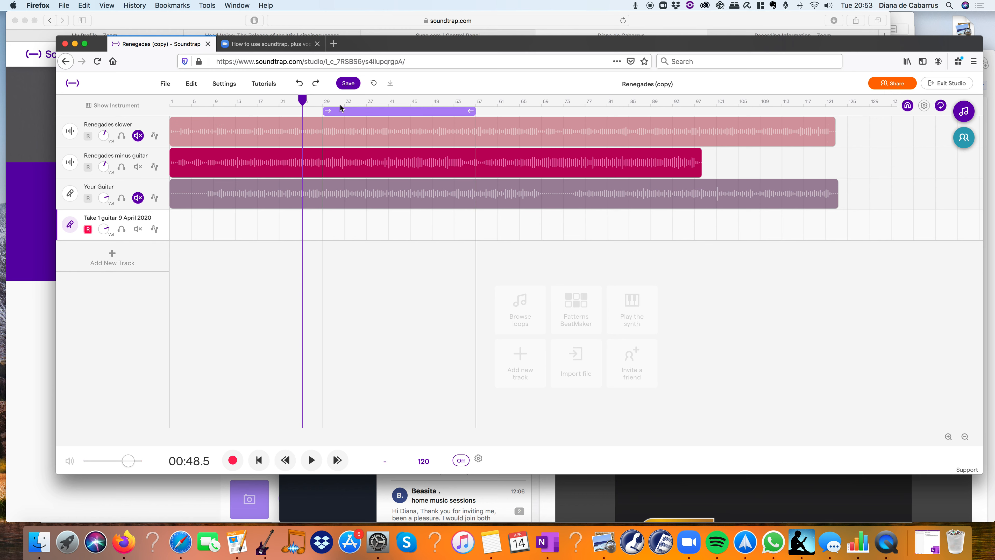
pyautogui.moveTo(325, 110); pyautogui.dragTo(303, 111)
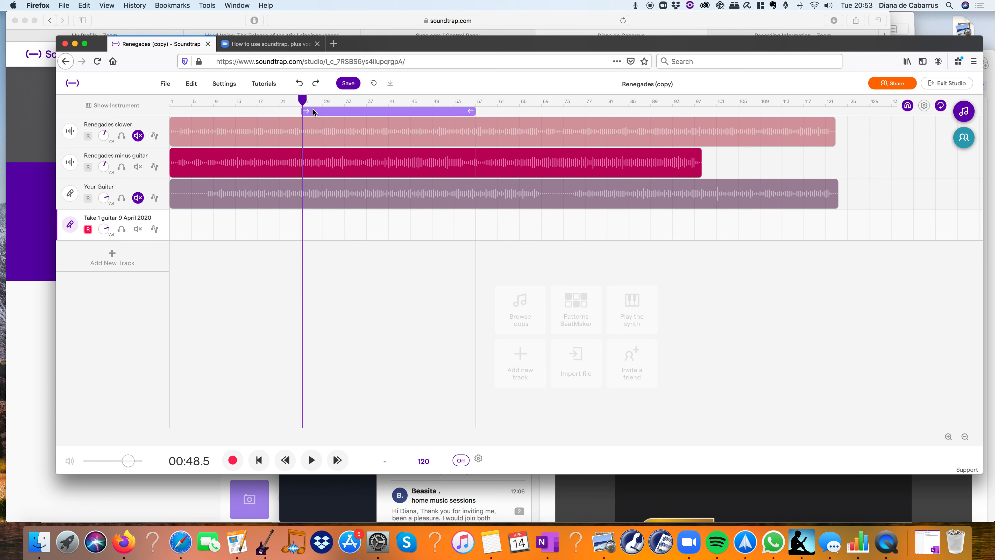
pyautogui.click(340, 111)
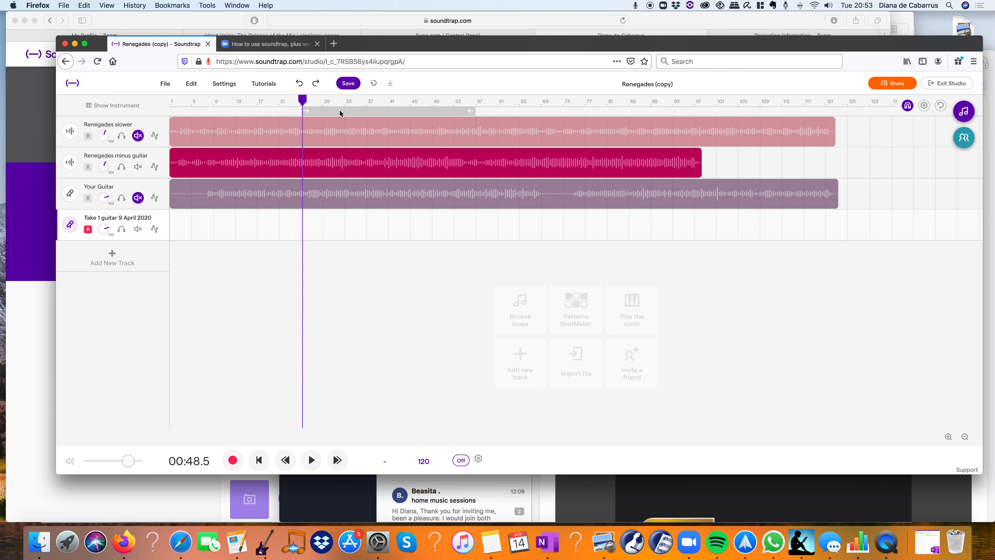
pyautogui.click(340, 112)
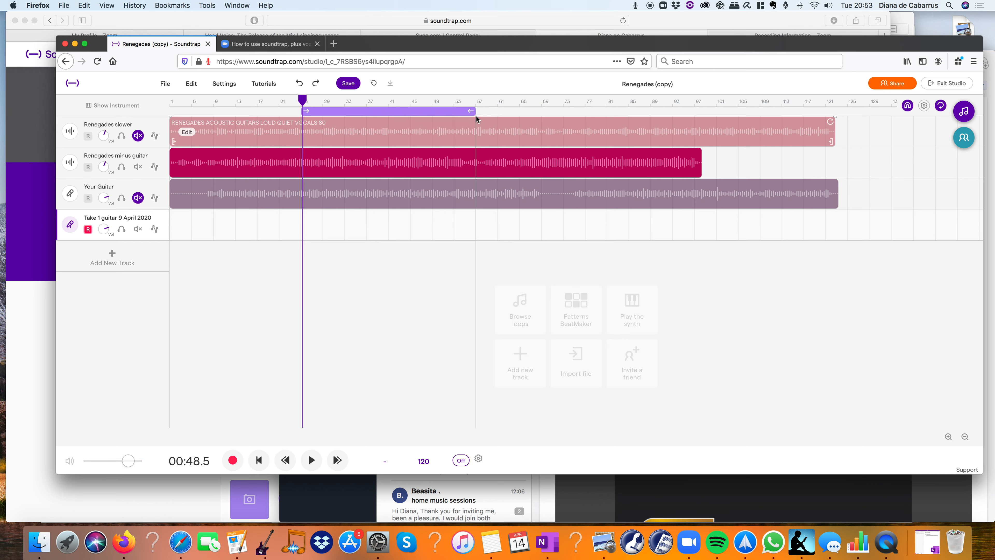
pyautogui.moveTo(473, 111); pyautogui.dragTo(366, 112)
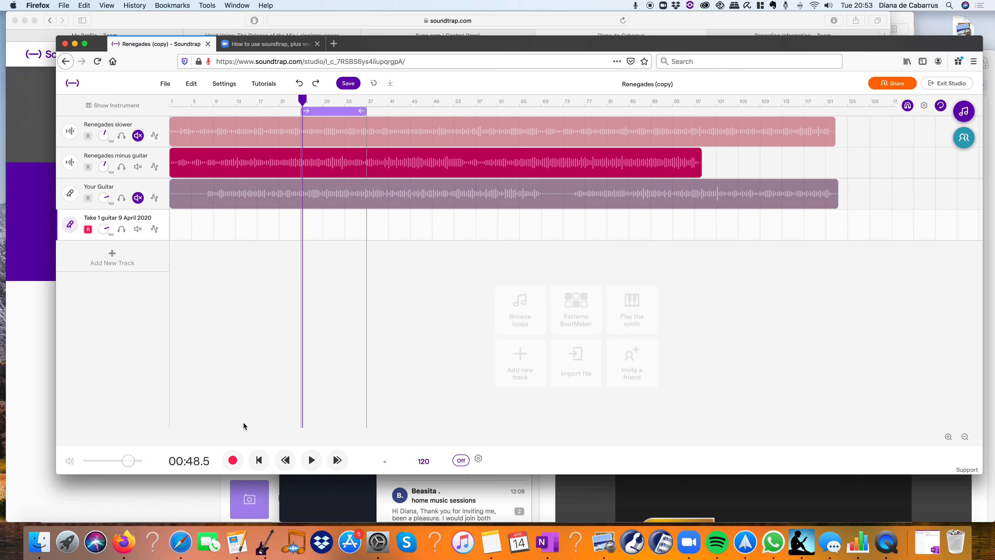
# Step: Play the looped section, shorten its end to about bar 29 during playback, and stop
pyautogui.click(307, 459)
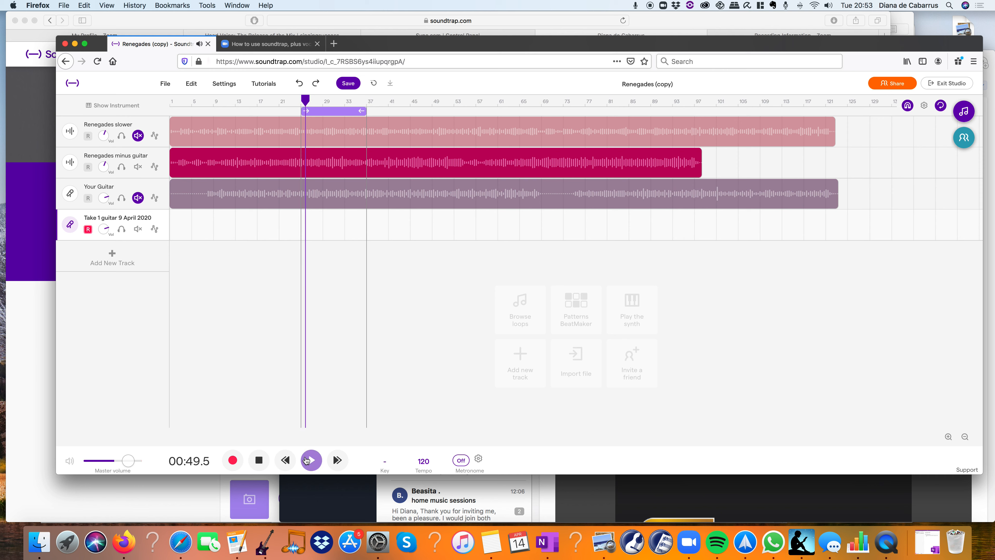
pyautogui.moveTo(361, 111); pyautogui.dragTo(325, 113)
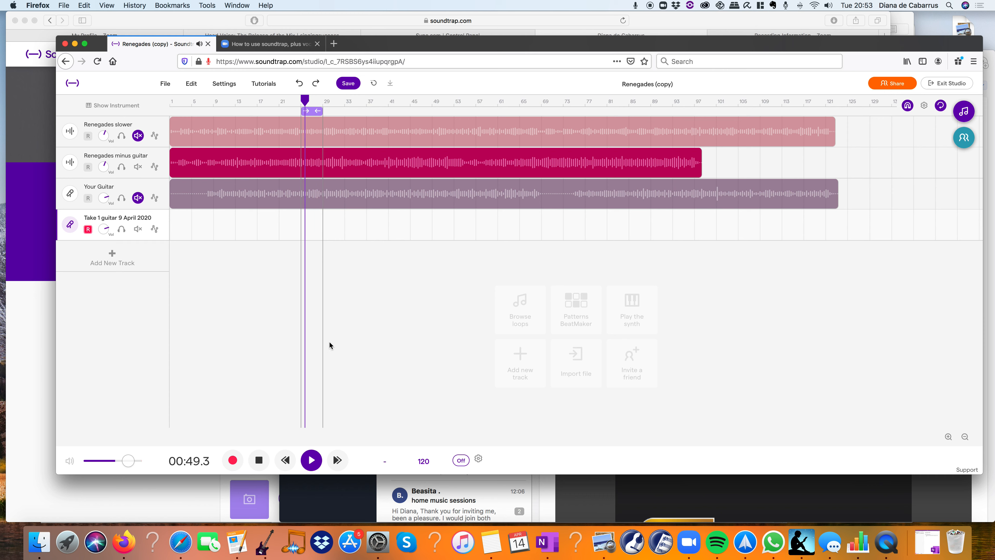
pyautogui.click(261, 464)
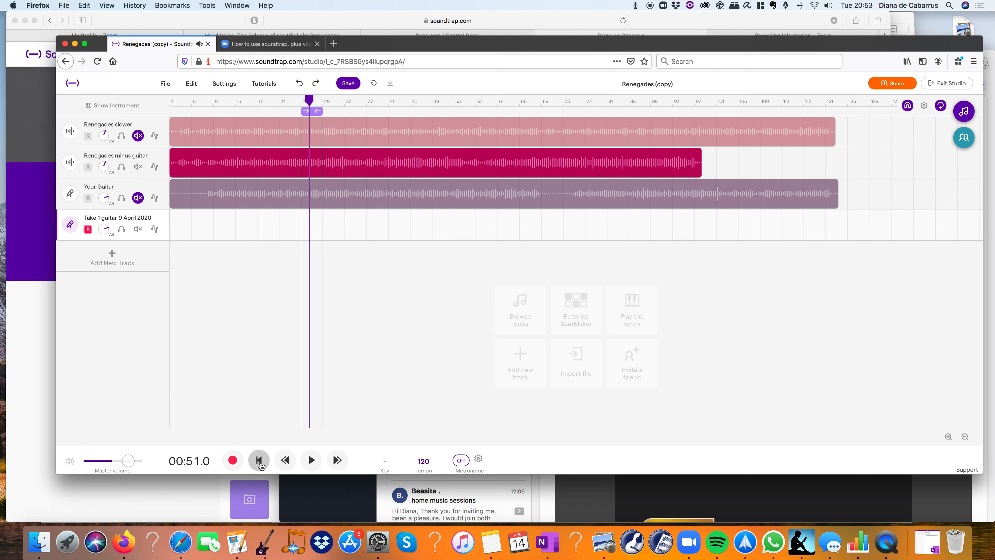
# Step: Set the loop region to run from the song's beginning to about bar 25
pyautogui.moveTo(302, 112); pyautogui.dragTo(114, 100)
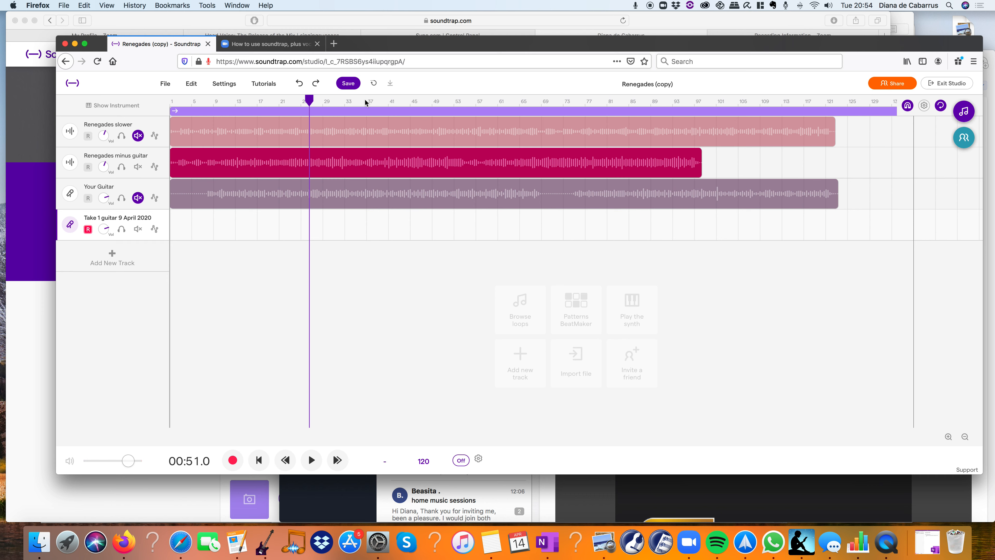
pyautogui.moveTo(175, 110); pyautogui.dragTo(236, 82)
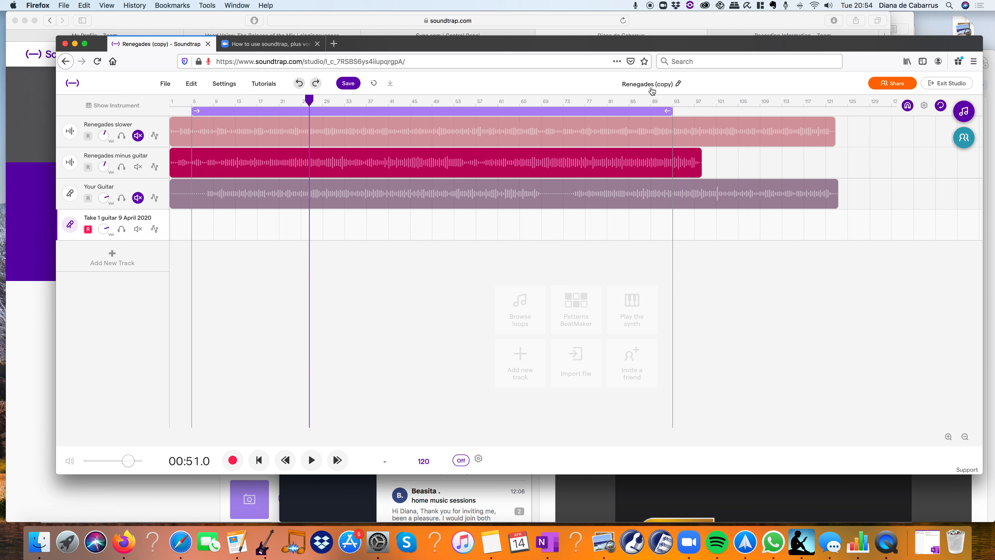
pyautogui.moveTo(671, 110); pyautogui.dragTo(264, 113)
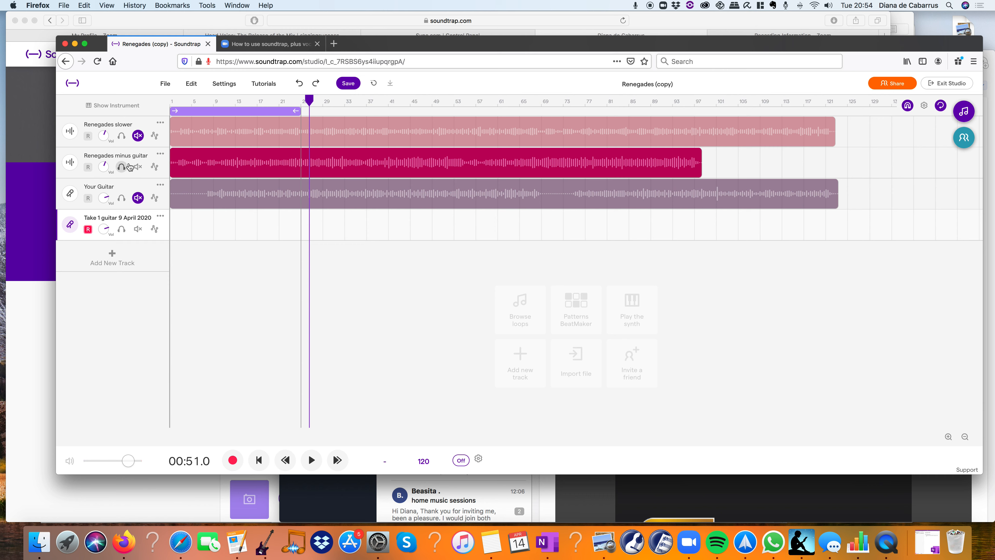
# Step: Switch the audible backing track from Renegades minus guitar to Renegades slower using mutes, and play the start of the loop briefly
pyautogui.click(138, 166)
pyautogui.click(137, 135)
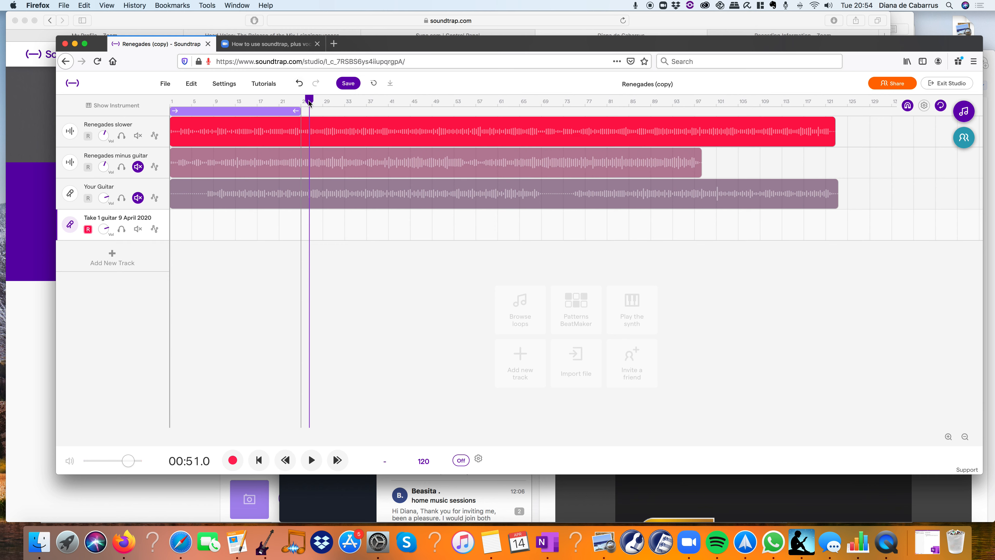
pyautogui.press('space')
pyautogui.click(312, 460)
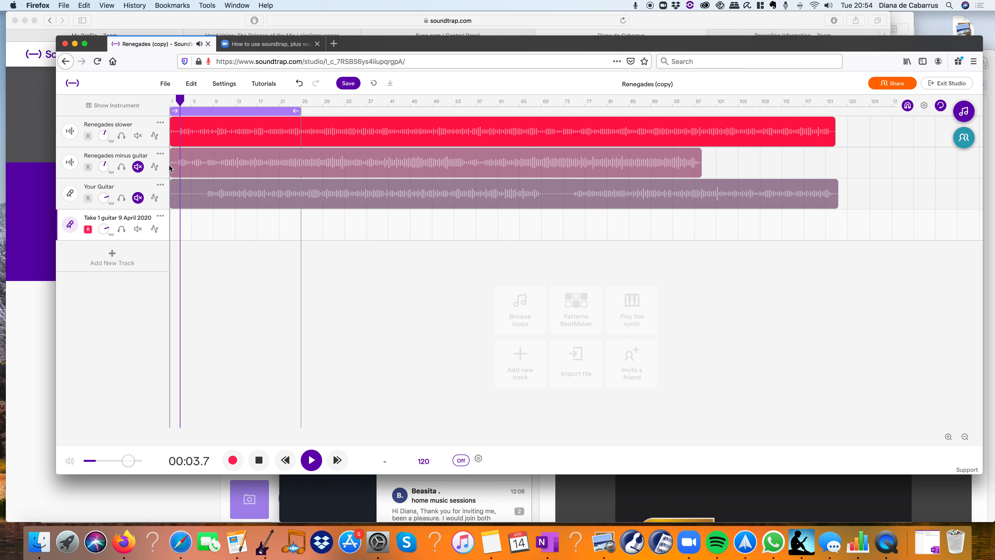
pyautogui.click(138, 167)
pyautogui.click(259, 461)
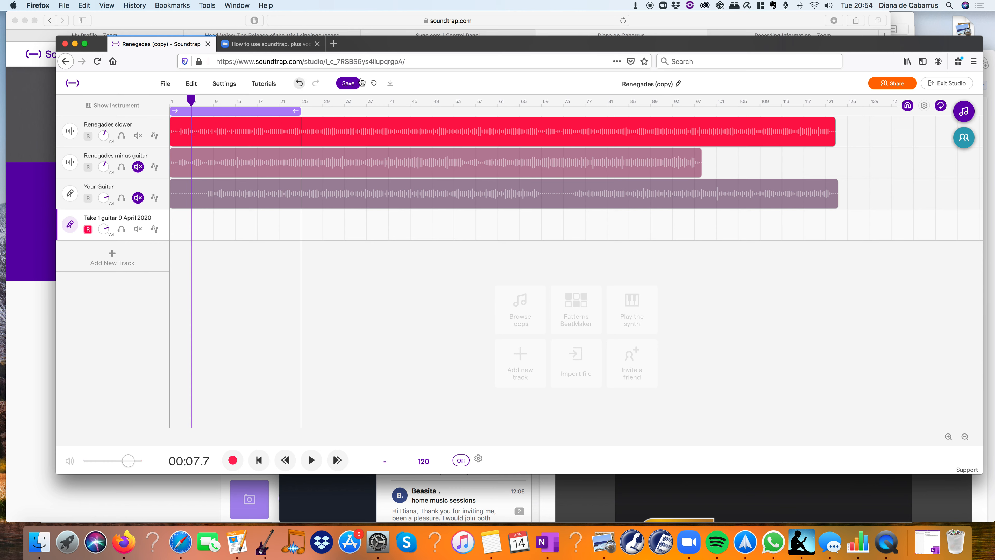
# Step: Leave the Renegades (copy) project without saving changes and look over the project invites on the overview page
pyautogui.click(72, 83)
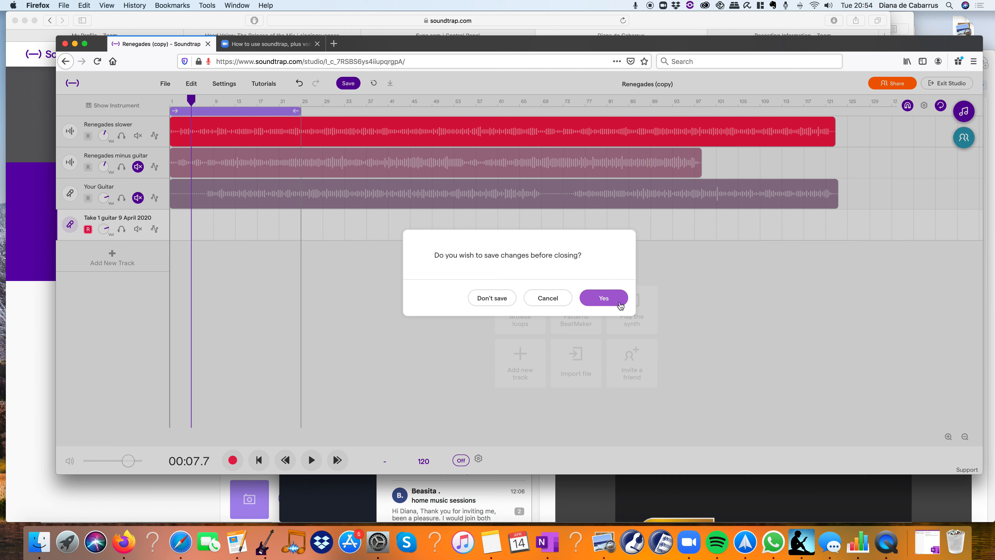
pyautogui.click(496, 300)
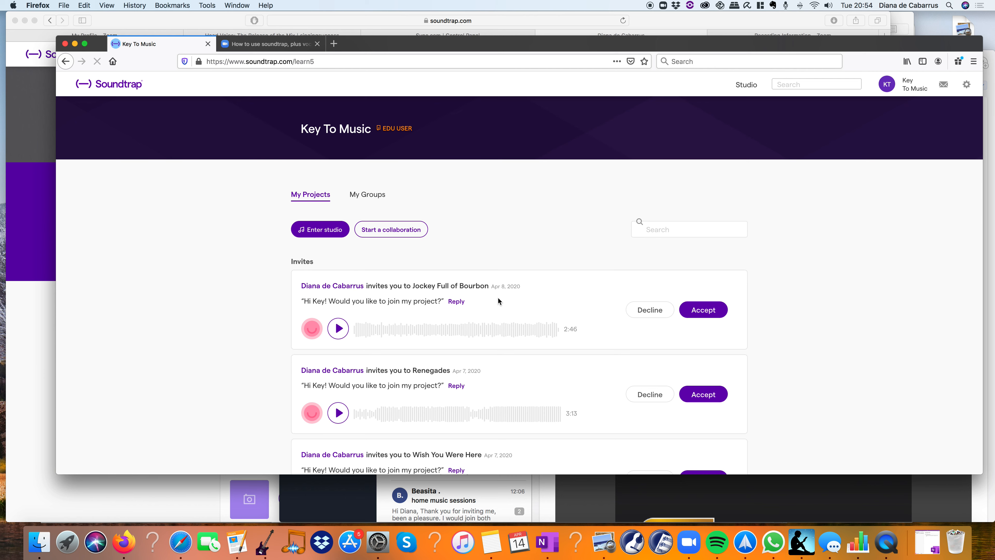
pyautogui.scroll(-3, 498, 299)
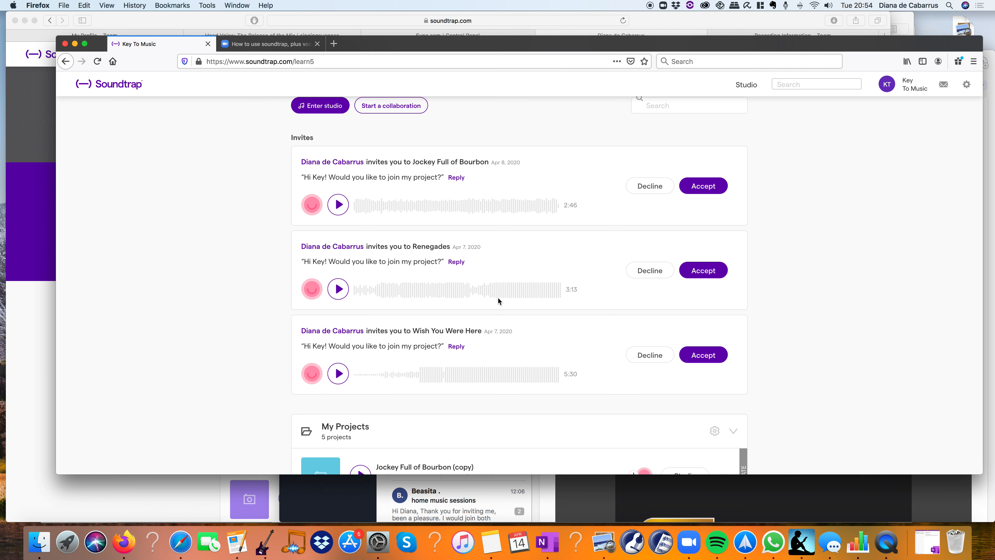
pyautogui.scroll(3, 446, 262)
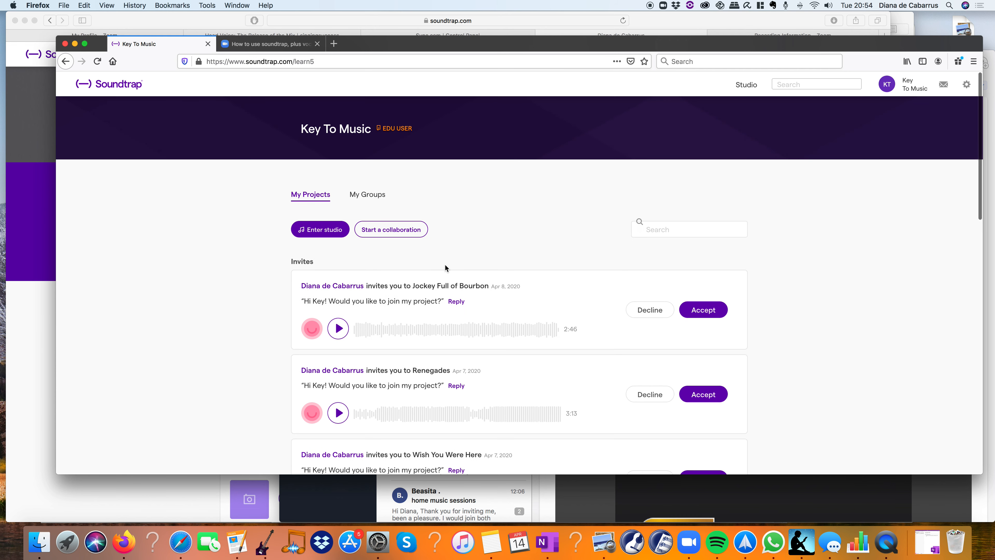
# Step: Enter the studio and start a new Music project, dismissing the Firefox welcome and postponing the Patterns Beatmaker offer
pyautogui.click(321, 228)
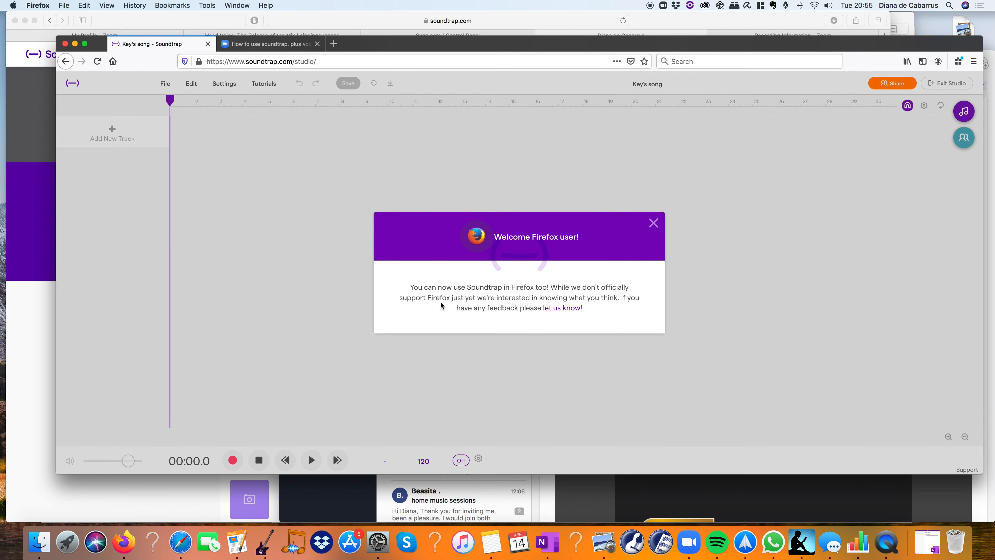
pyautogui.click(654, 222)
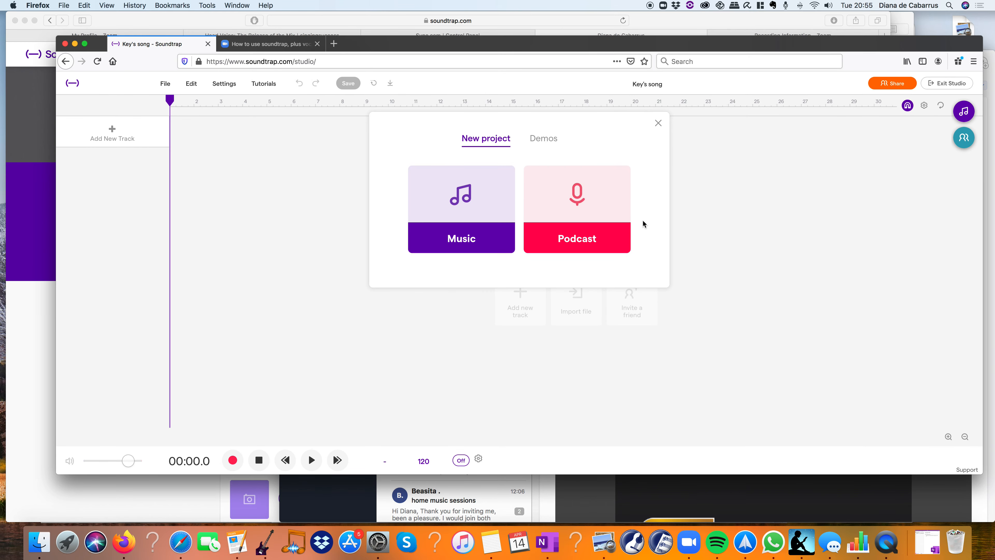
pyautogui.click(460, 201)
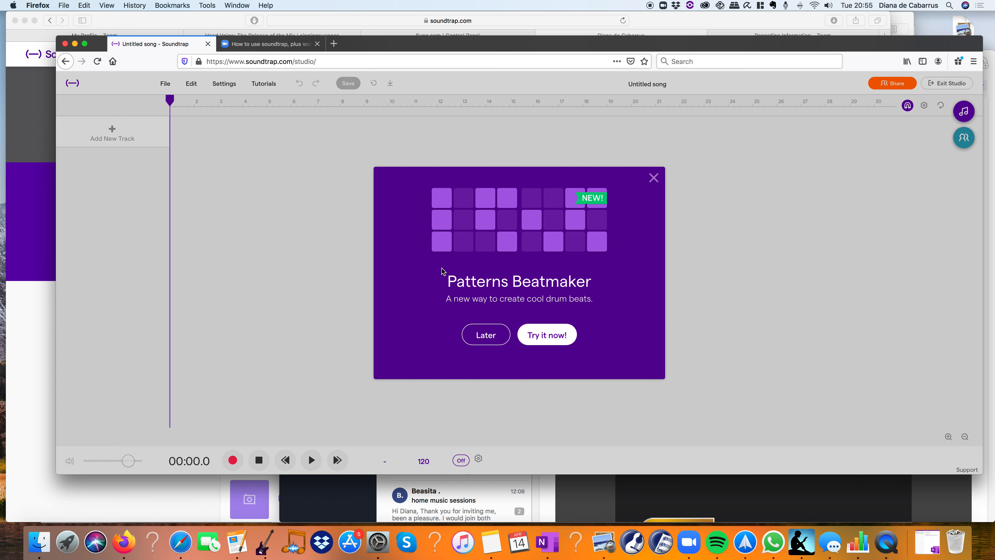
pyautogui.click(484, 337)
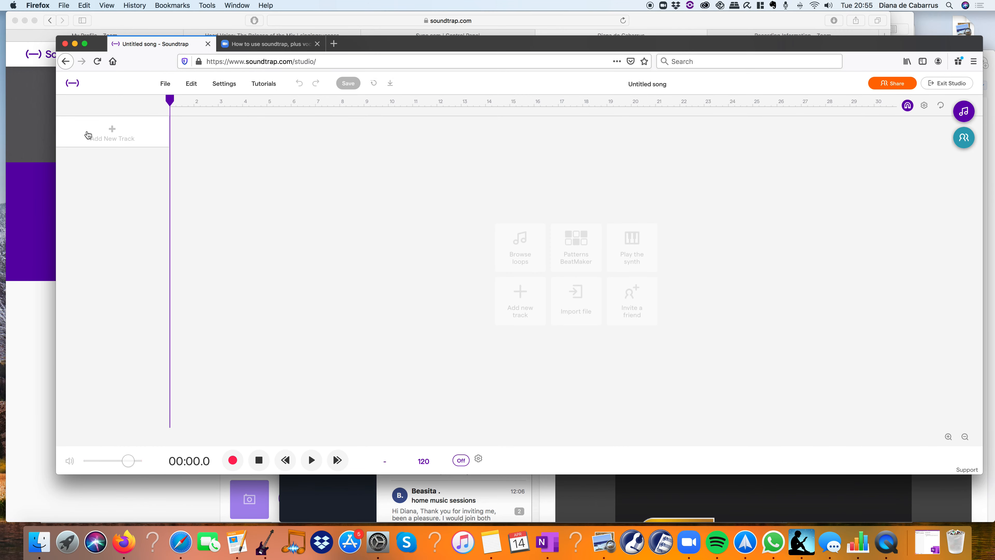
# Step: Review the track types available for a new track without adding one
pyautogui.click(112, 133)
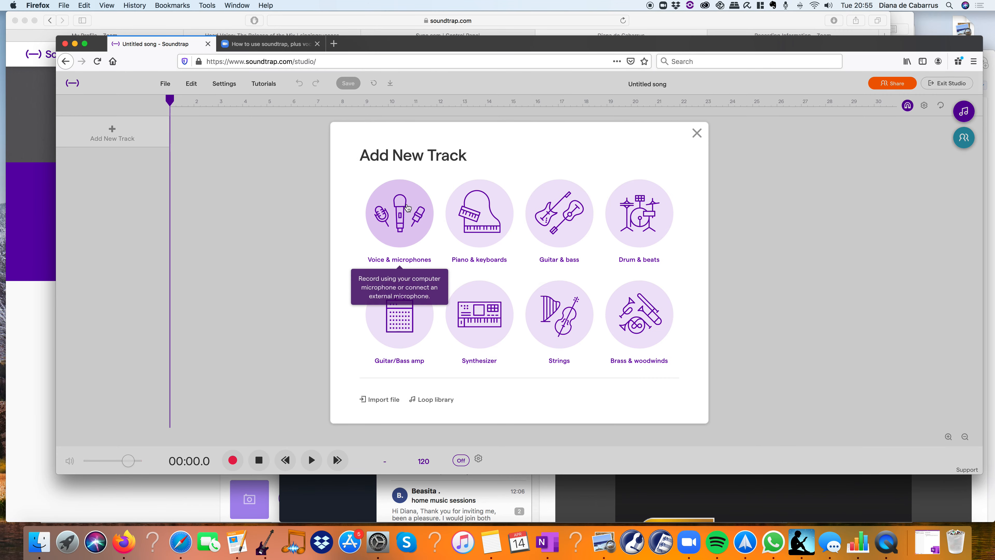
pyautogui.click(696, 133)
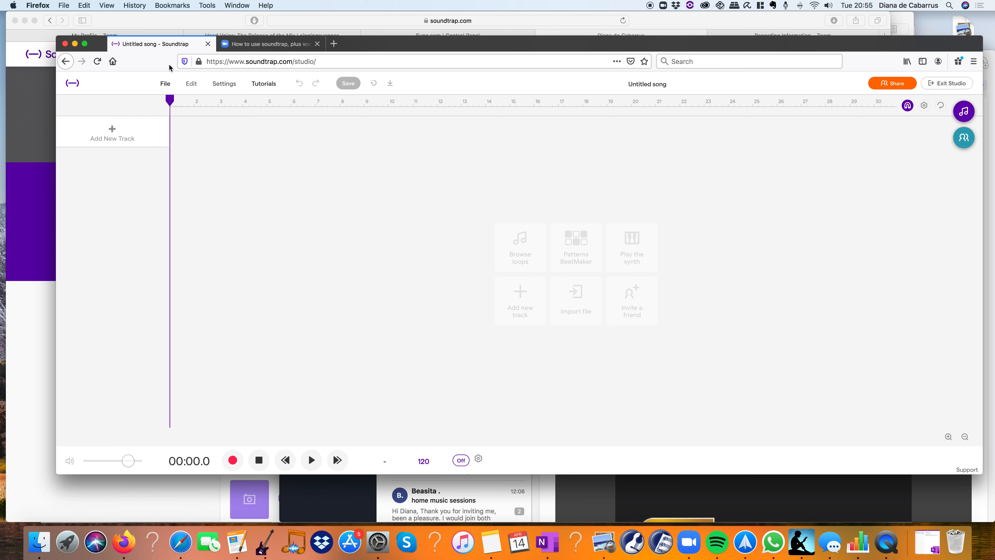
# Step: Close the browser window with its two open tabs
pyautogui.click(63, 43)
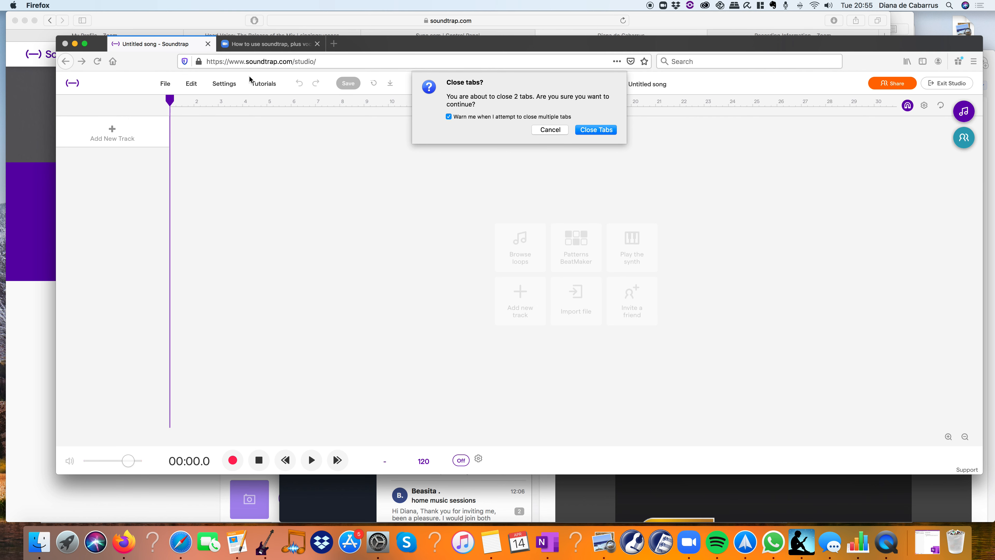